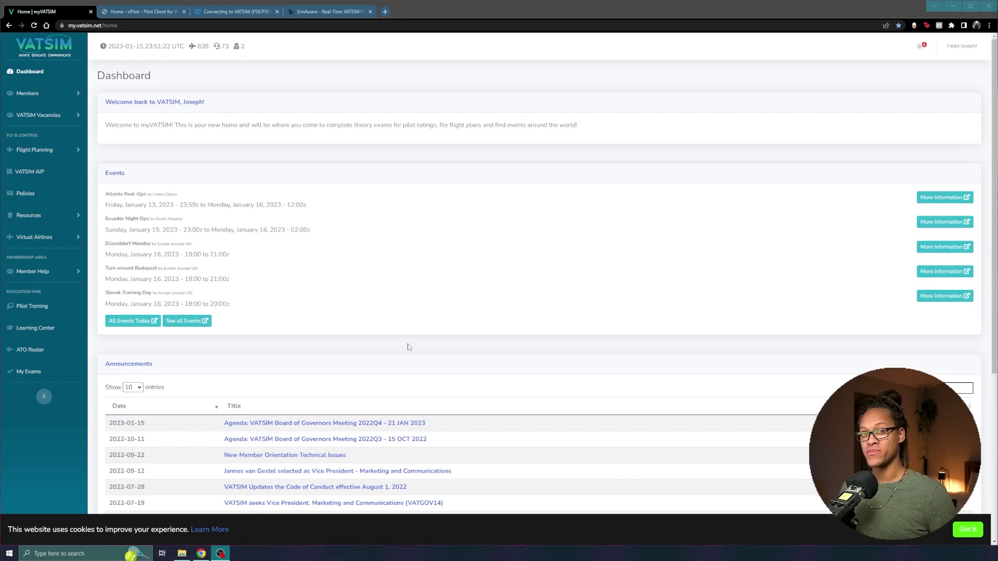
# - Open myVATSIM's Learning Center, then move on to the Pilot Training page
pyautogui.click(42, 333)
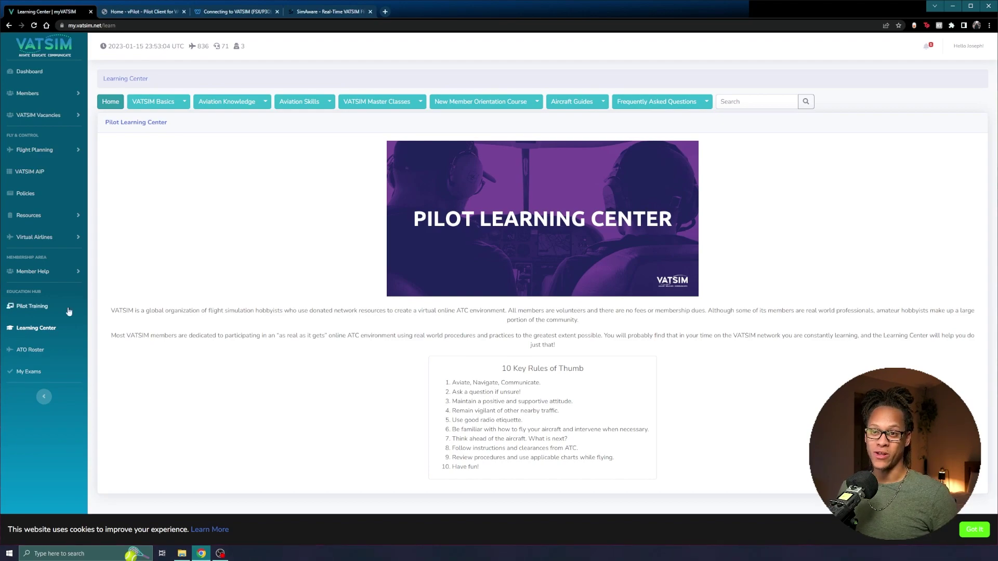
pyautogui.click(31, 307)
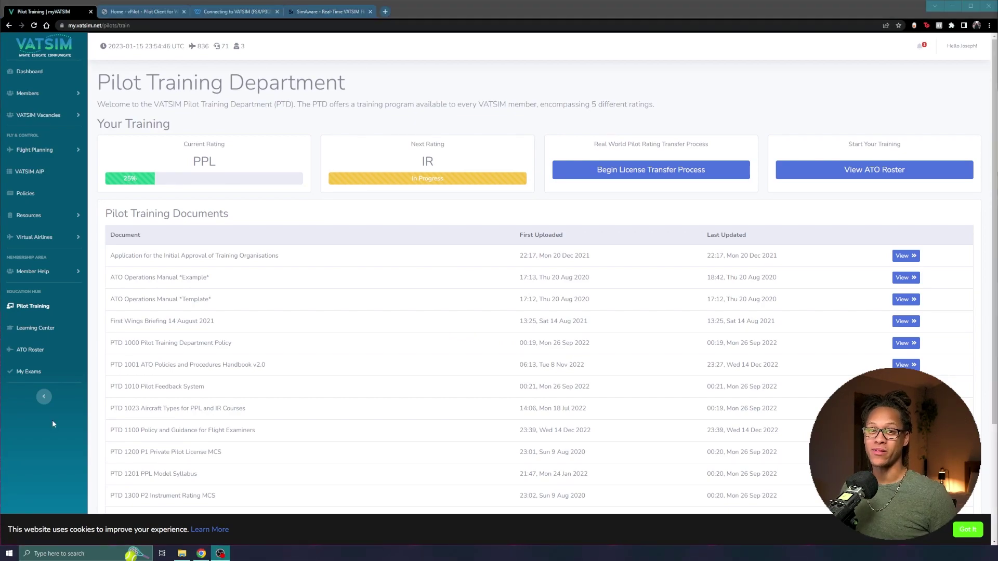
# - Expand the Resources section in the myVATSIM sidebar
pyautogui.click(31, 215)
# - Open the approved pilot clients list and follow the link to the vPilot download page
pyautogui.click(42, 250)
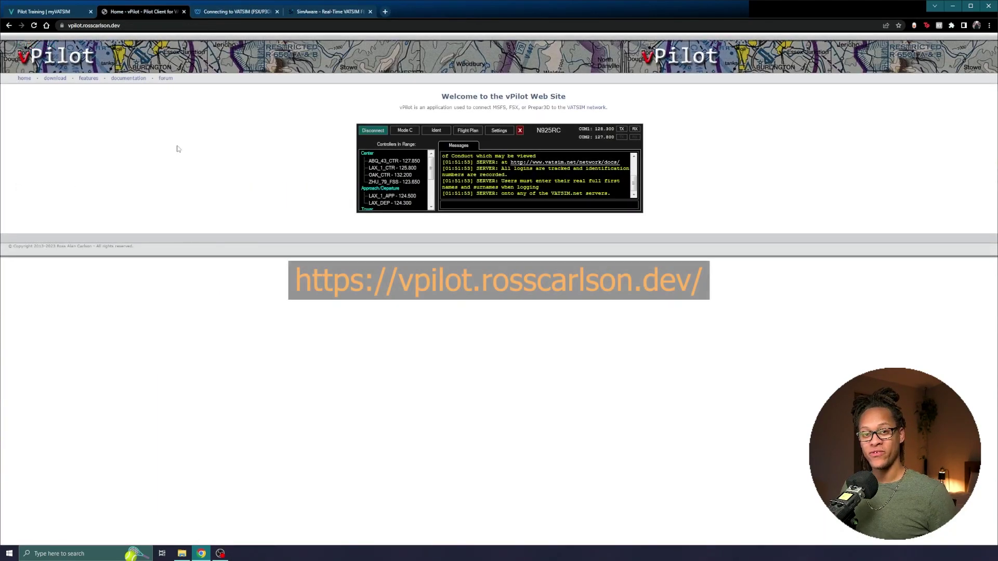
pyautogui.click(56, 78)
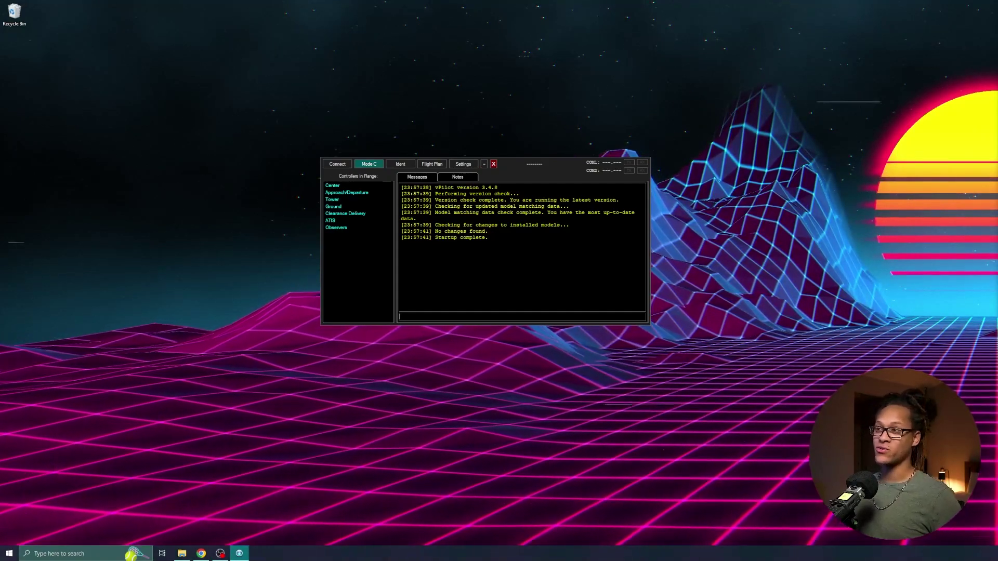
# - Open vPilot's Network settings and select the home airport code KHEF
pyautogui.click(464, 164)
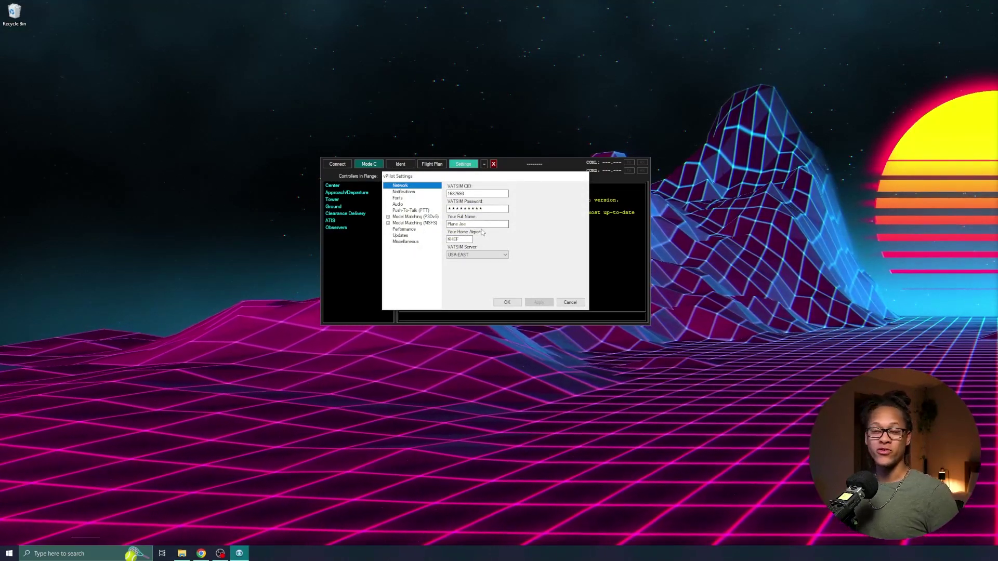
pyautogui.doubleClick(453, 239)
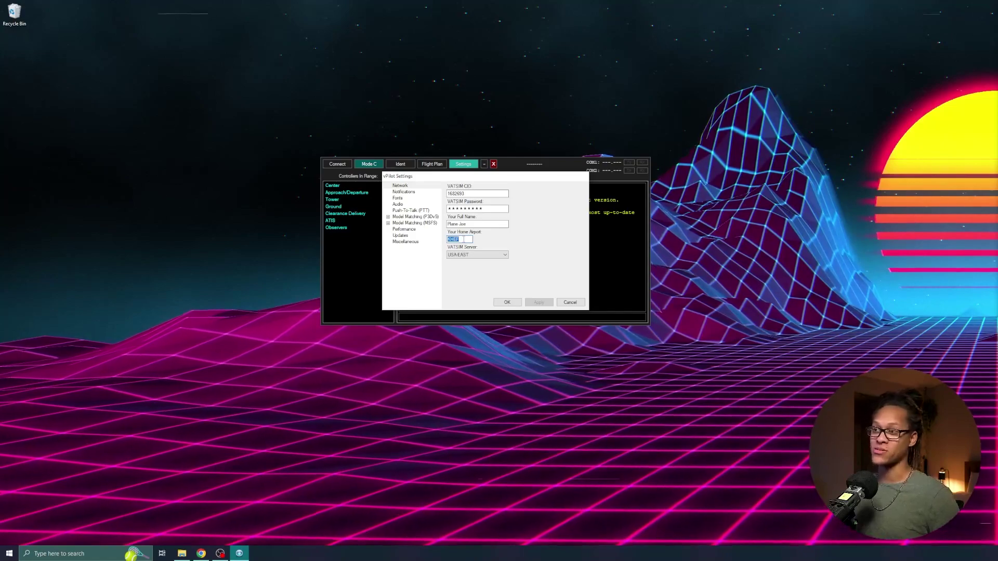
# - Review vPilot's Audio device and volume settings, then the Push-To-Talk assignment
pyautogui.click(404, 205)
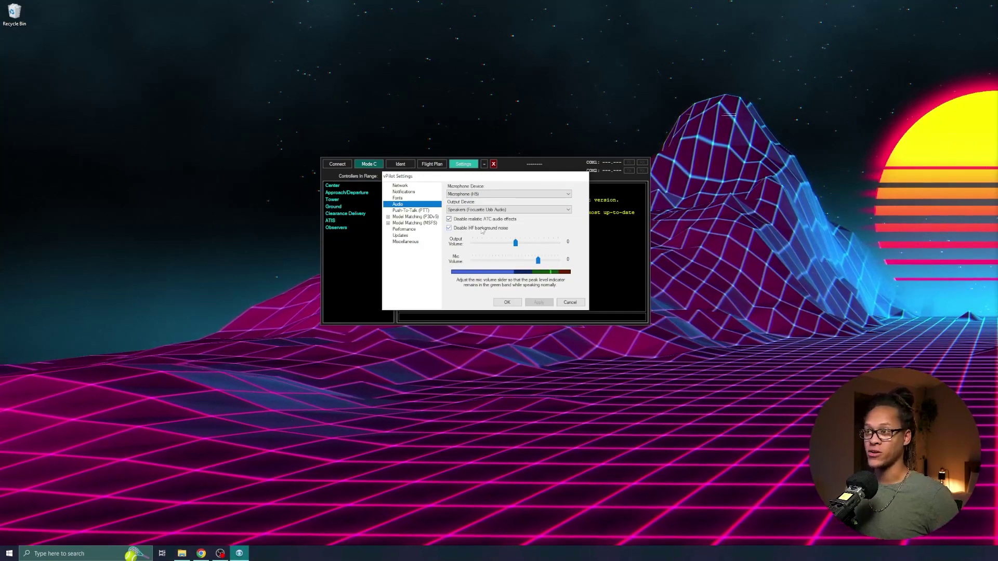
pyautogui.click(414, 211)
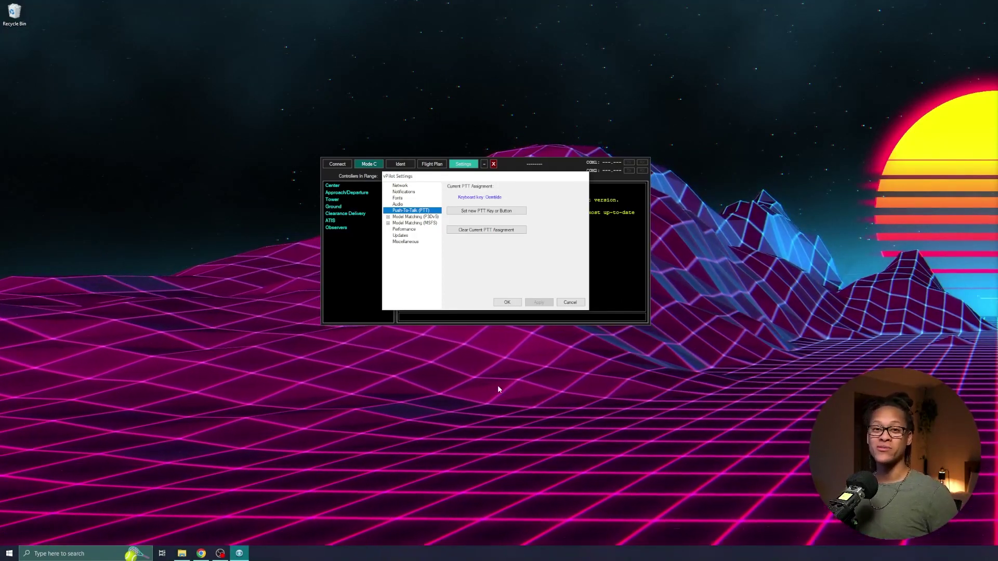
# - Save and close vPilot settings, then bring the SimAware live map forward
pyautogui.click(508, 303)
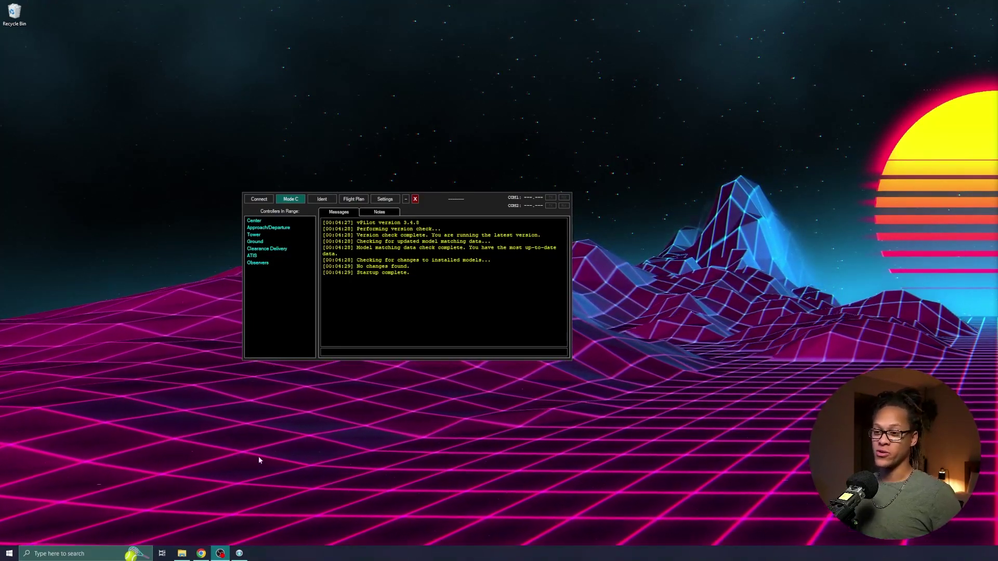
pyautogui.click(201, 554)
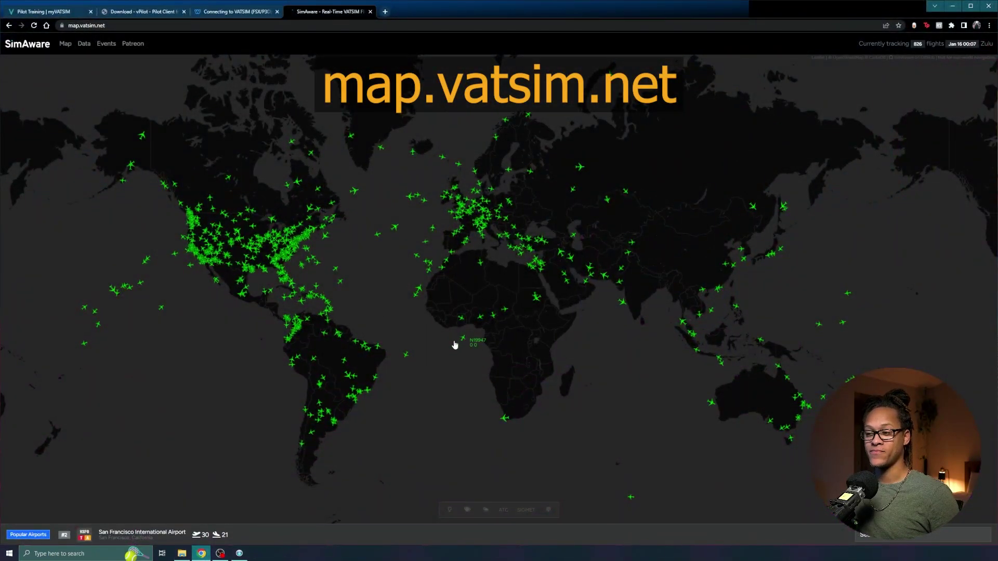
# - Turn on SimAware's Labels and ATC layers and zoom into Atlanta to view KATL's controllers
pyautogui.click(468, 511)
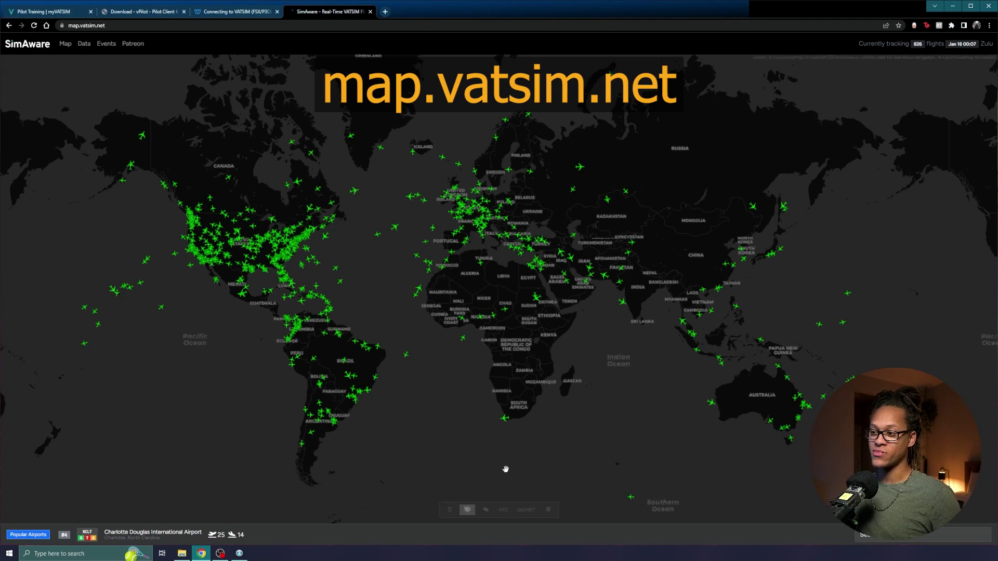
pyautogui.click(504, 512)
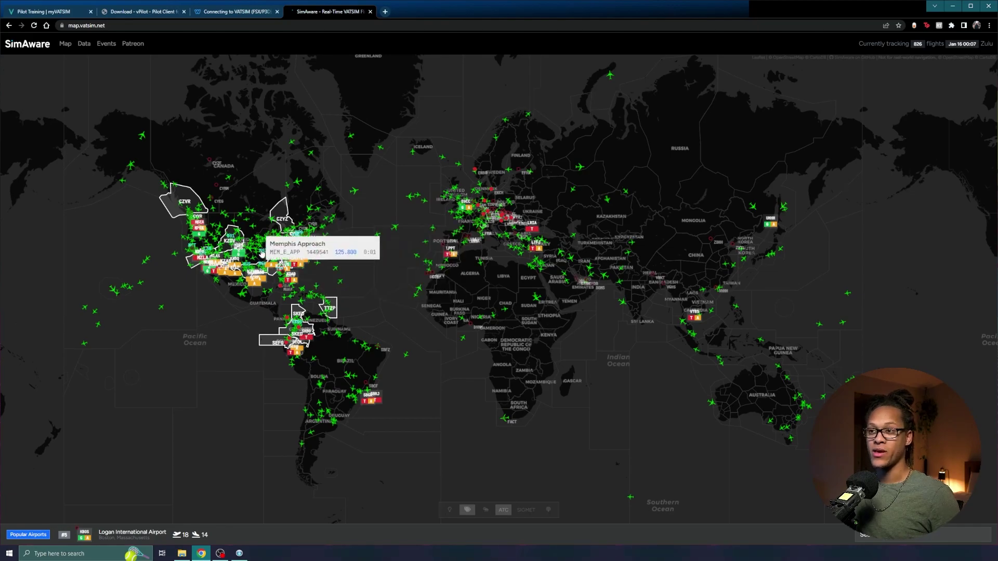
pyautogui.scroll(5, 262, 252)
pyautogui.scroll(4, 318, 275)
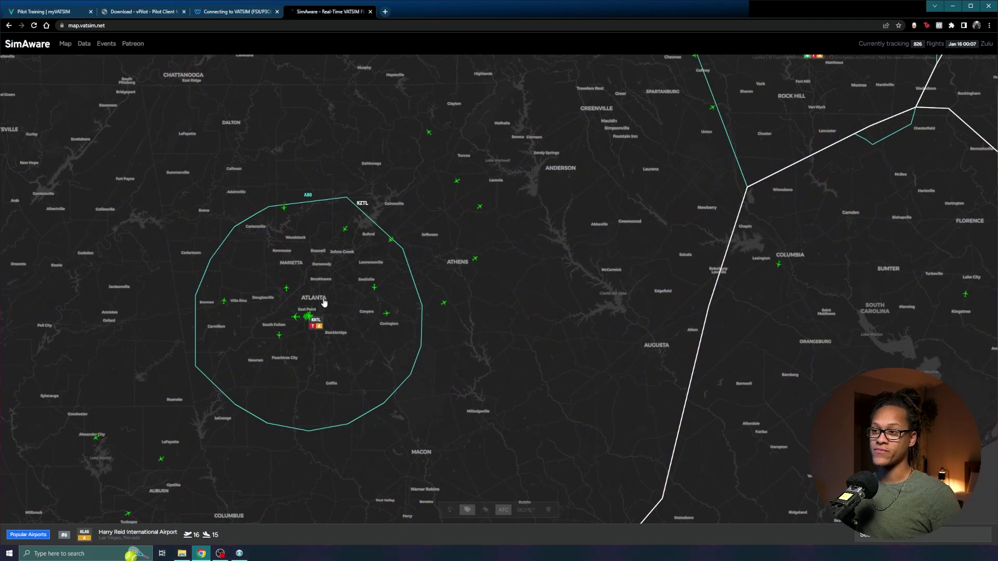
pyautogui.moveTo(317, 328)
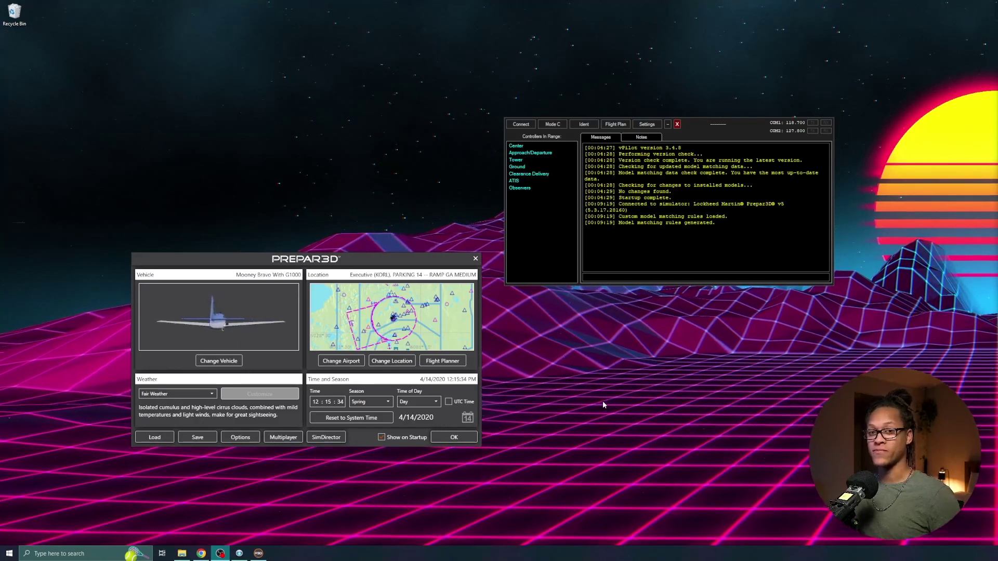
# - Set the Prepar3D starting location to KATL, Parking 24
pyautogui.click(349, 360)
pyautogui.click(349, 359)
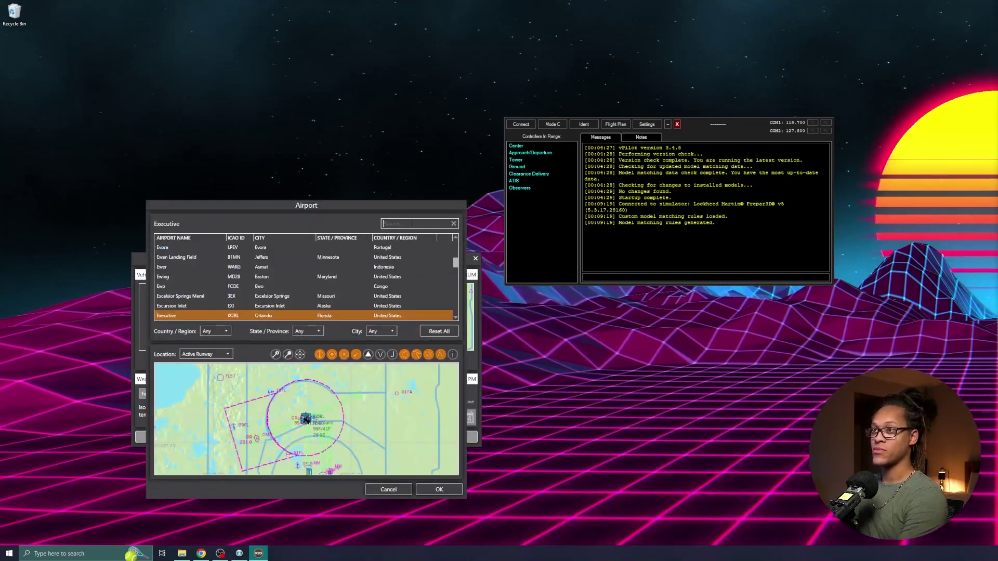
pyautogui.write('KA')
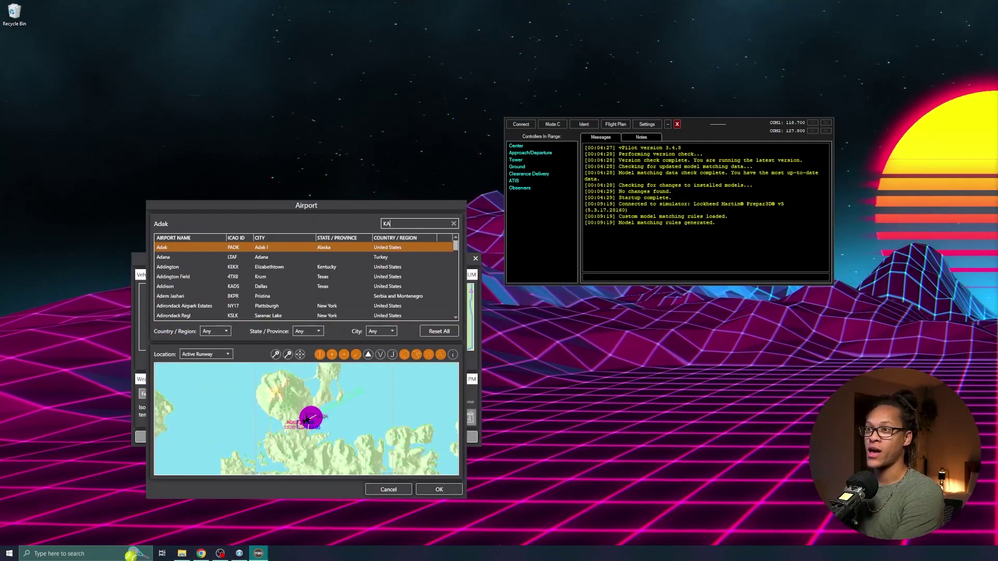
pyautogui.write('TL')
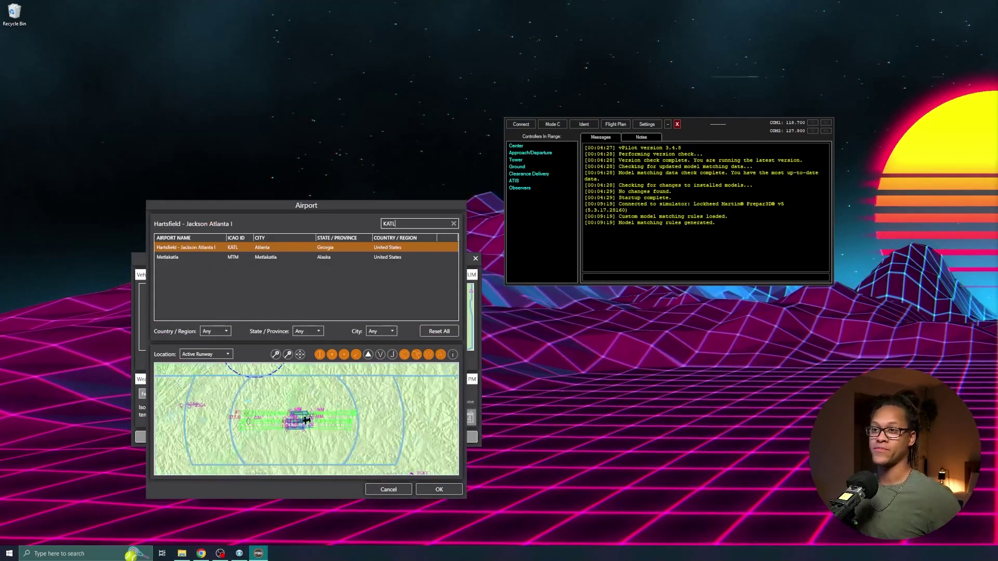
pyautogui.click(206, 354)
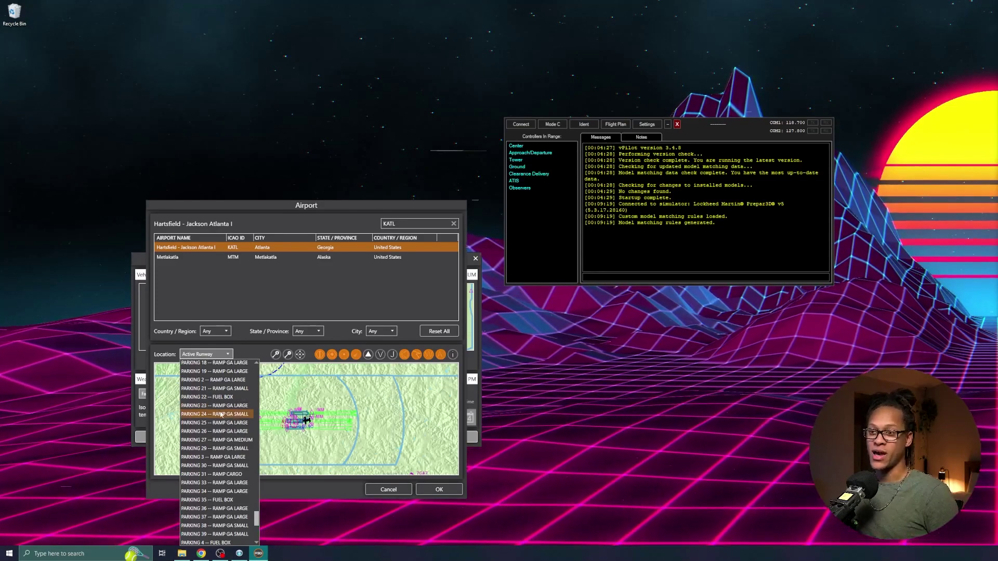
pyautogui.click(220, 414)
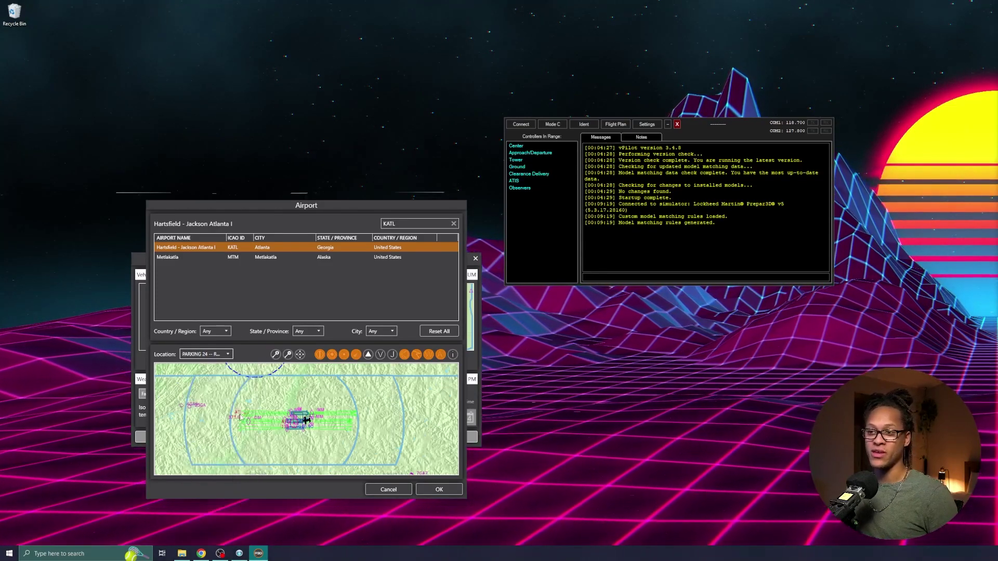
pyautogui.press('Return')
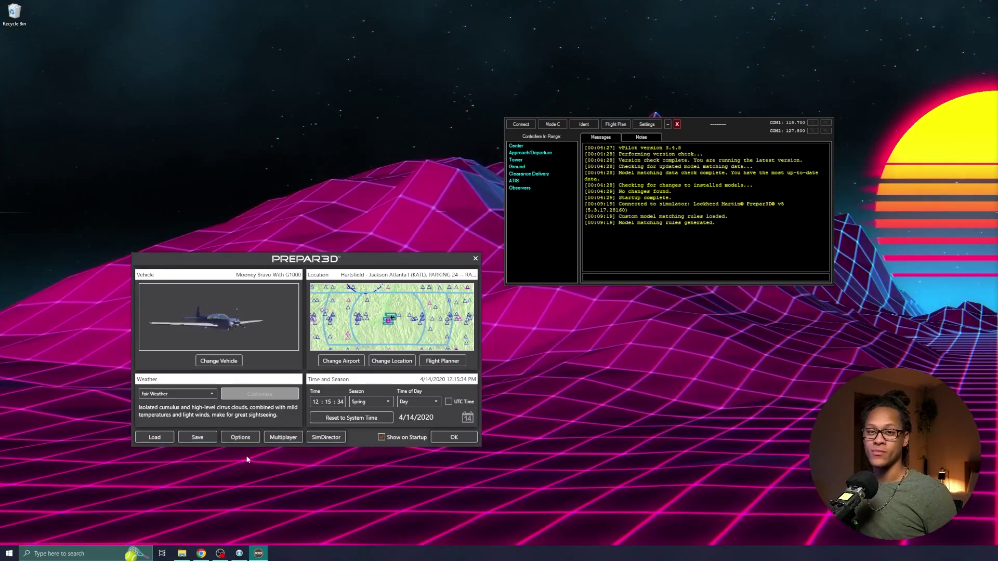
pyautogui.click(240, 437)
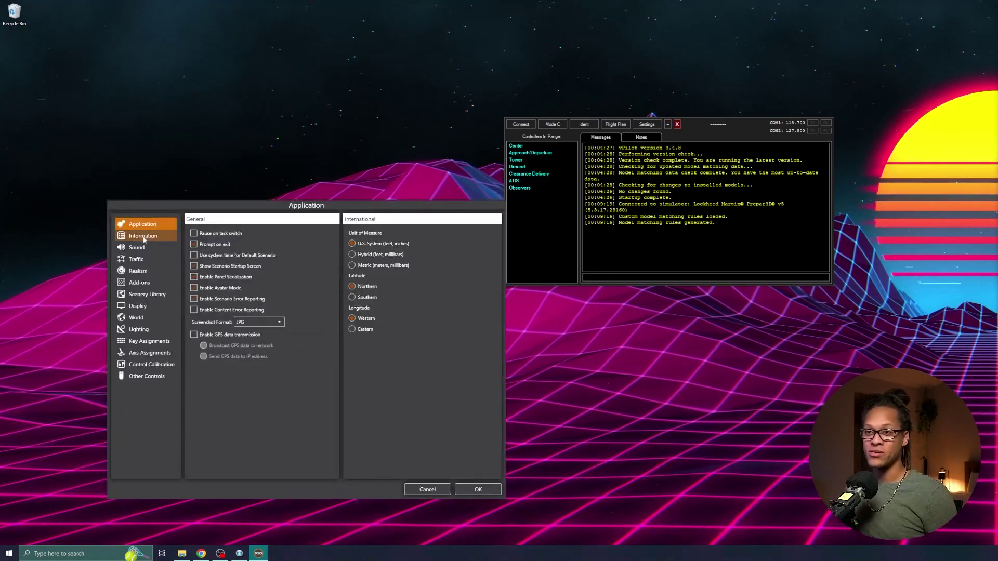
# - Confirm AI traffic stays at 0 and load the Mooney Bravo flight at KATL Parking 24
pyautogui.click(141, 259)
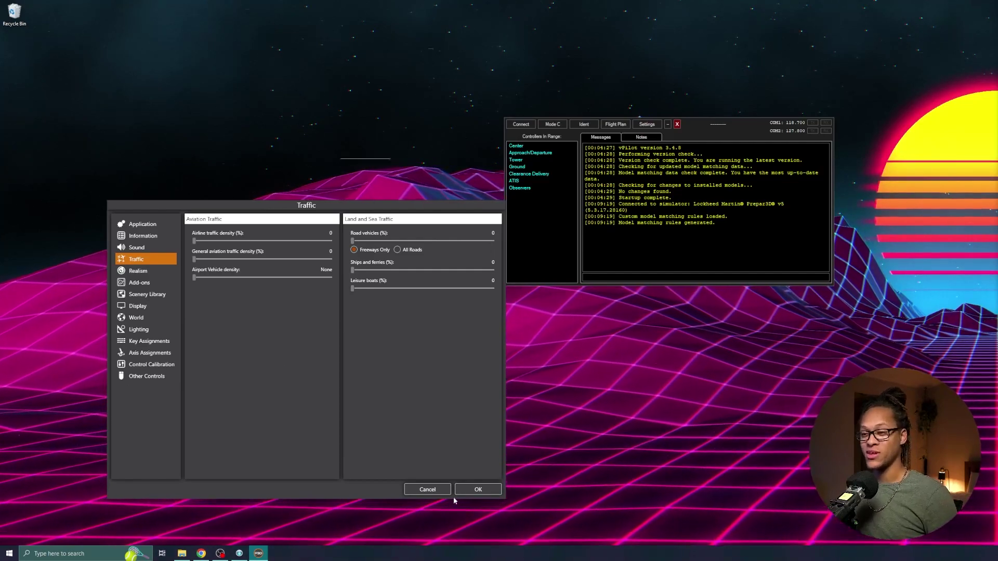
pyautogui.click(476, 489)
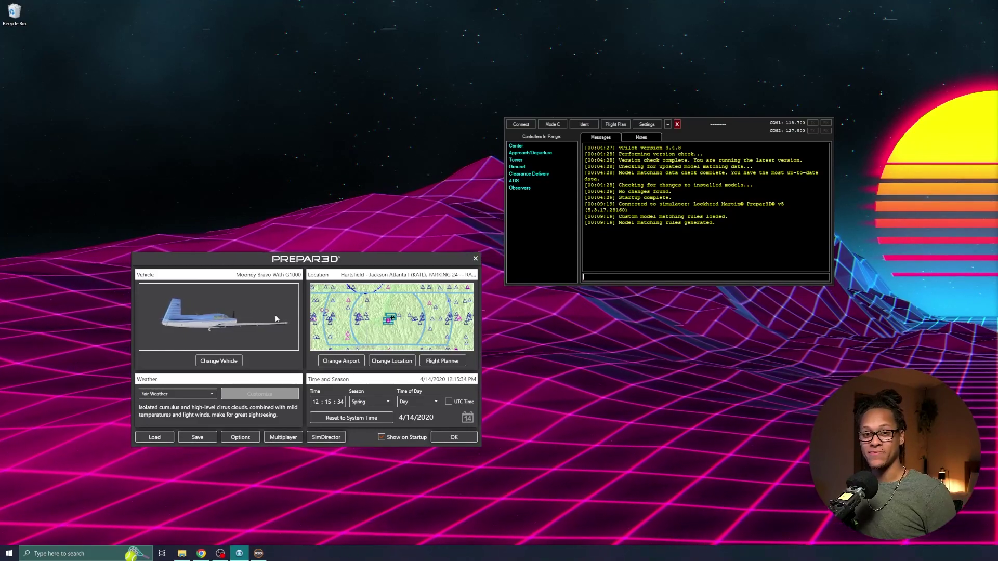
pyautogui.click(452, 439)
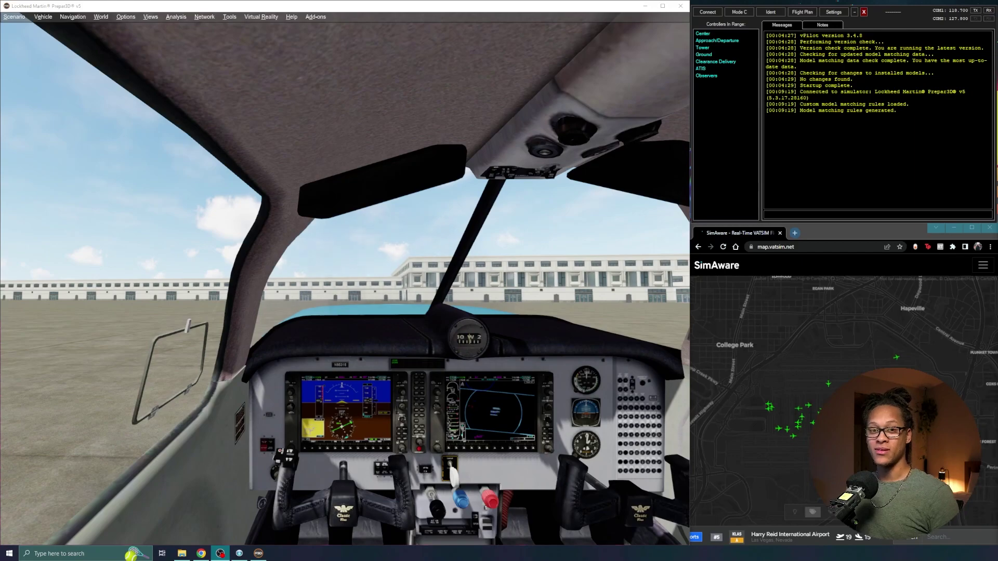
# - Connect vPilot to VATSIM as callsign N95315 with aircraft type code P28A
pyautogui.click(708, 14)
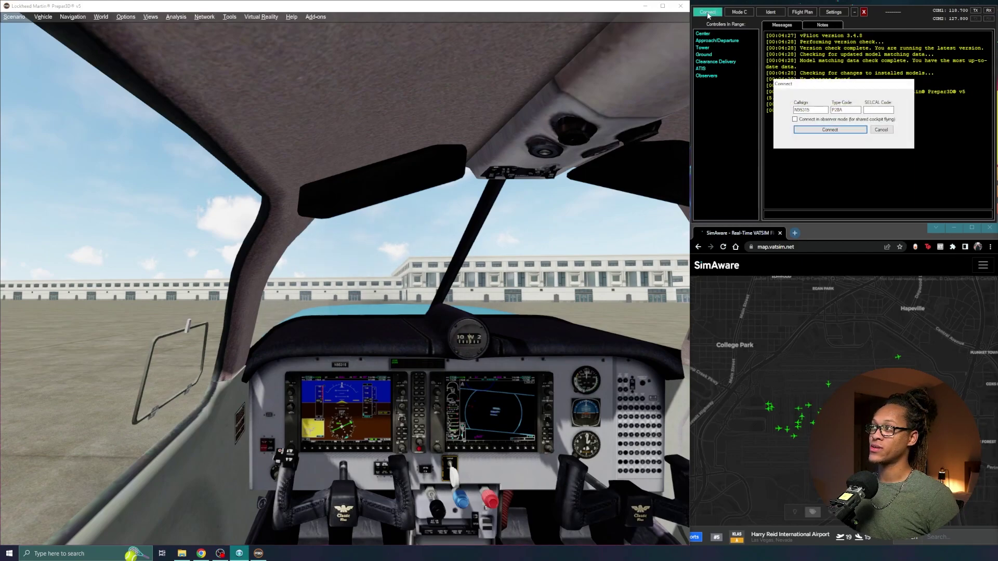
pyautogui.moveTo(819, 81); pyautogui.dragTo(656, 154)
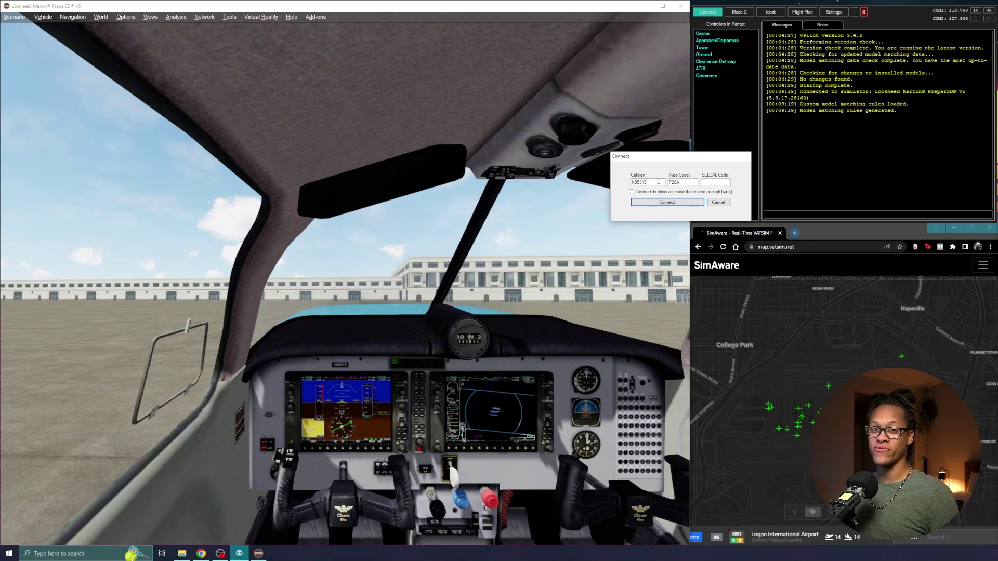
pyautogui.click(687, 183)
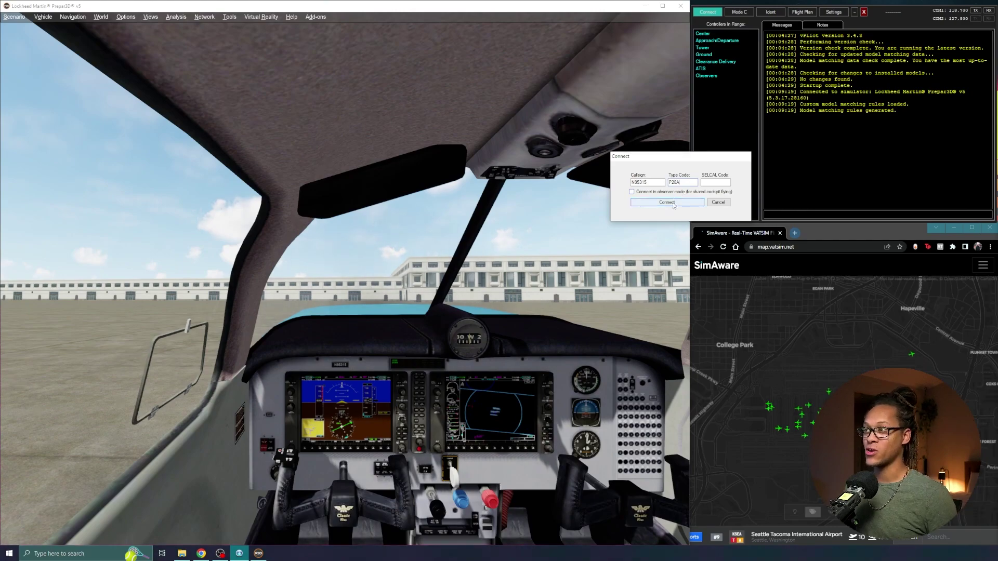
pyautogui.click(673, 203)
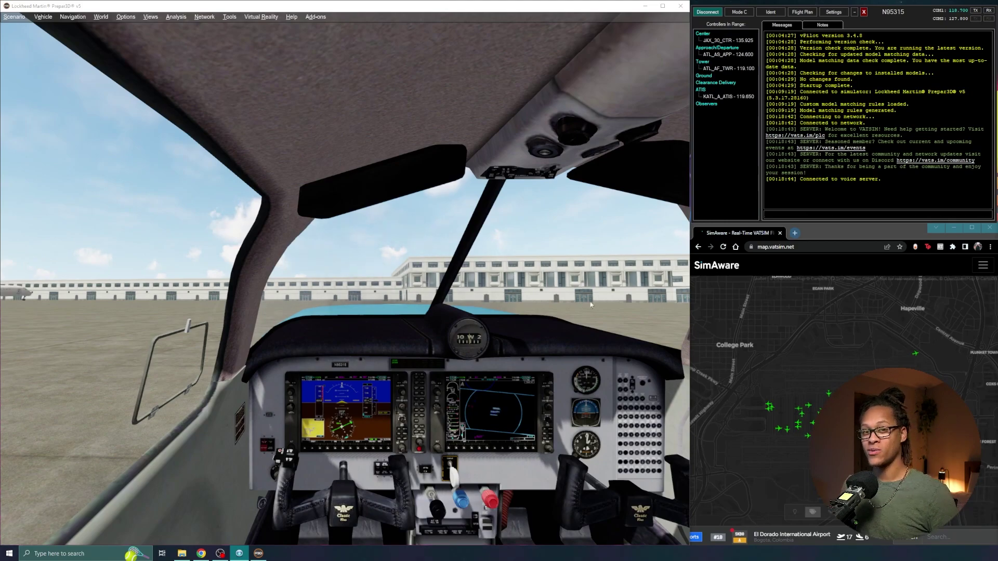
pyautogui.click(331, 309)
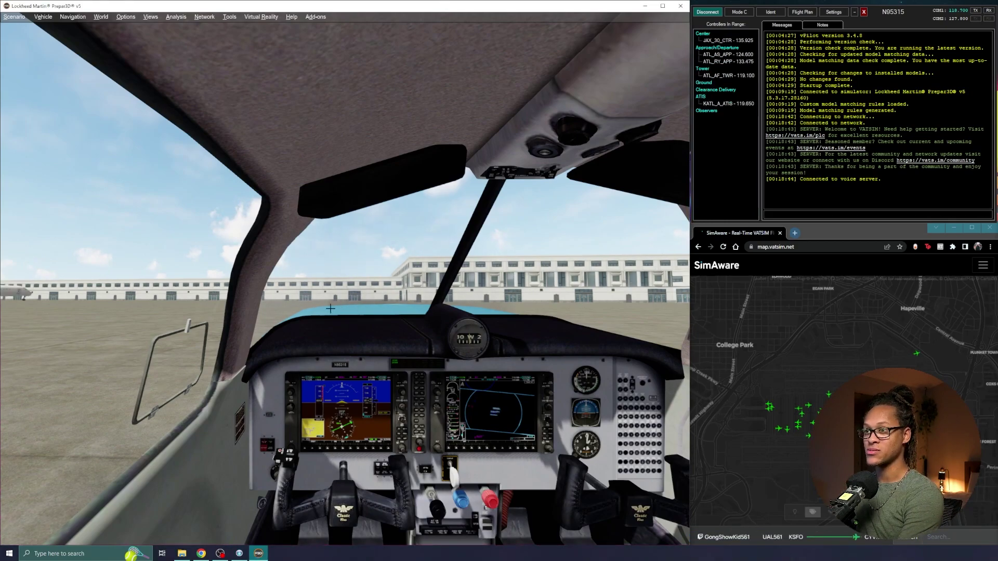
pyautogui.moveTo(331, 309); pyautogui.dragTo(228, 325)
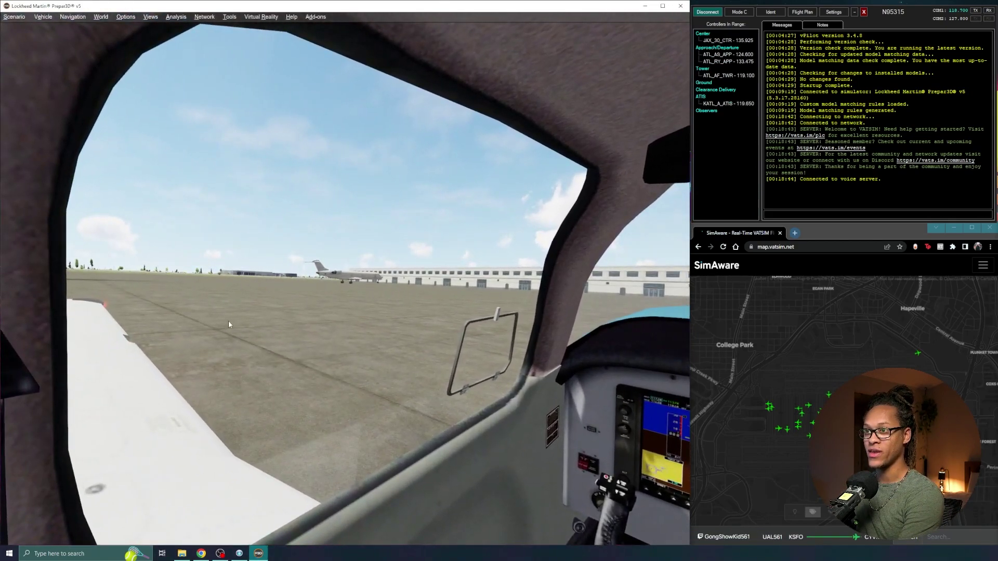
pyautogui.scroll(5, 344, 283)
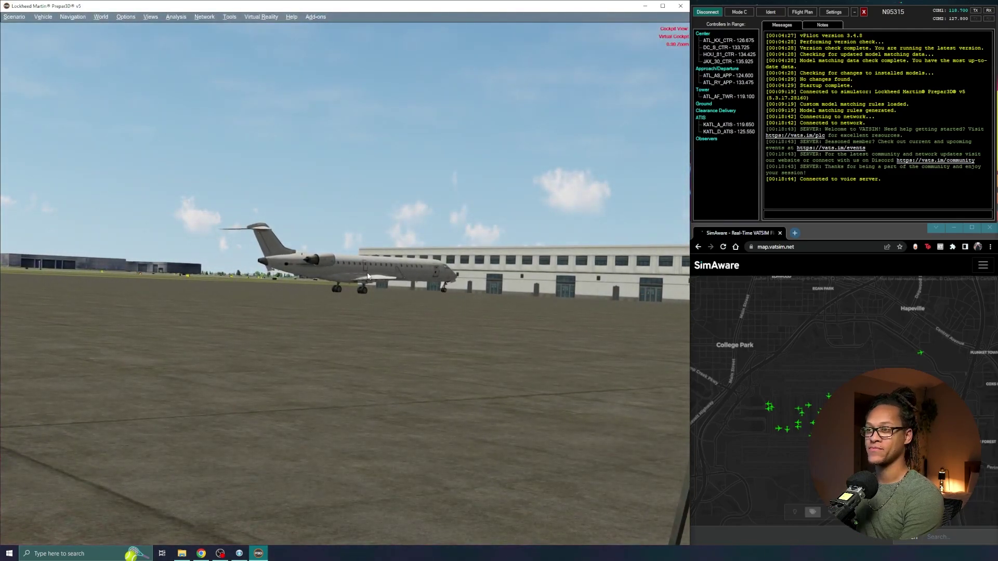
pyautogui.hotkey('ctrl', 'space')
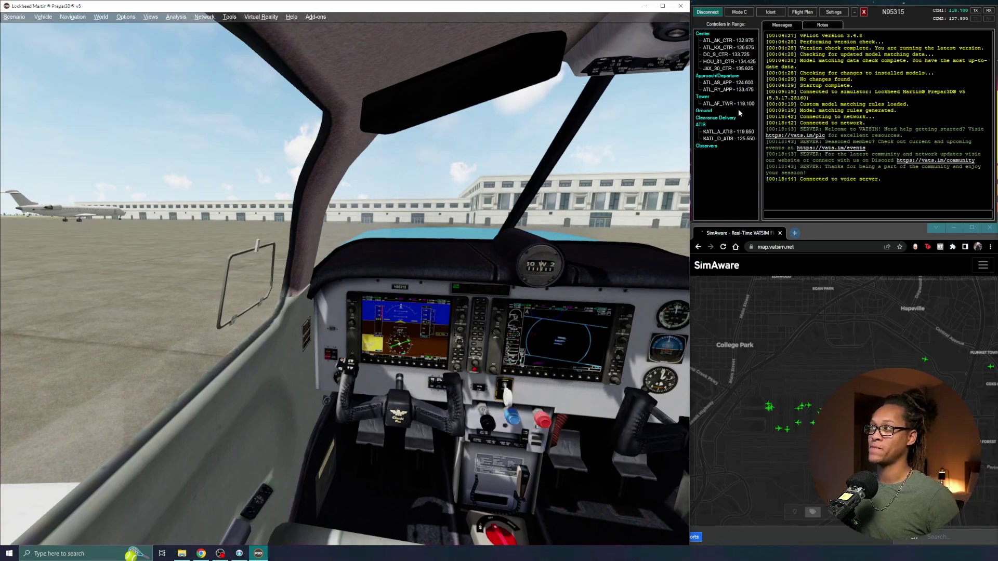
pyautogui.hotkey('ctrl', 'alt', '1')
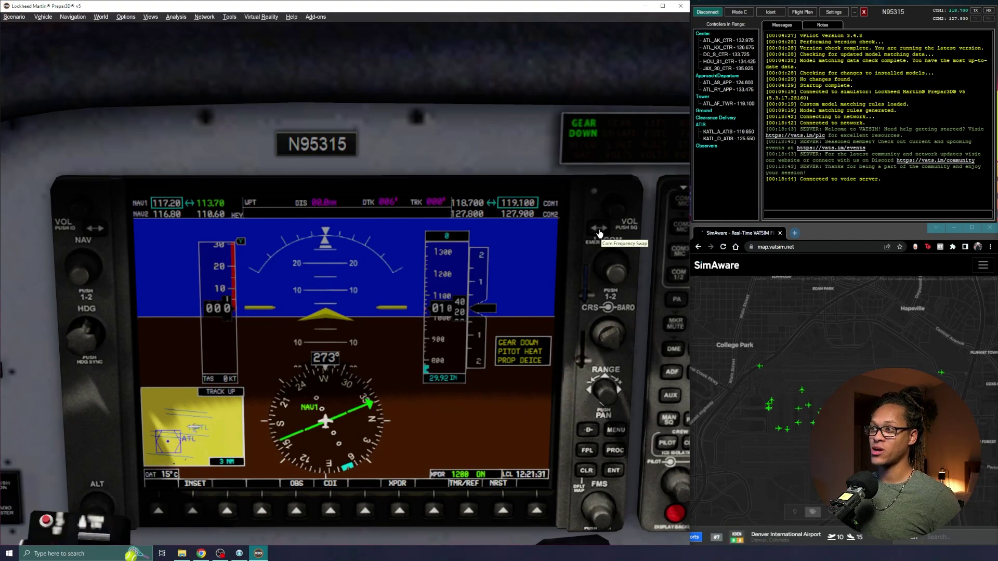
# - Swap COM1 so the Atlanta tower frequency 119.100 becomes active
pyautogui.click(598, 229)
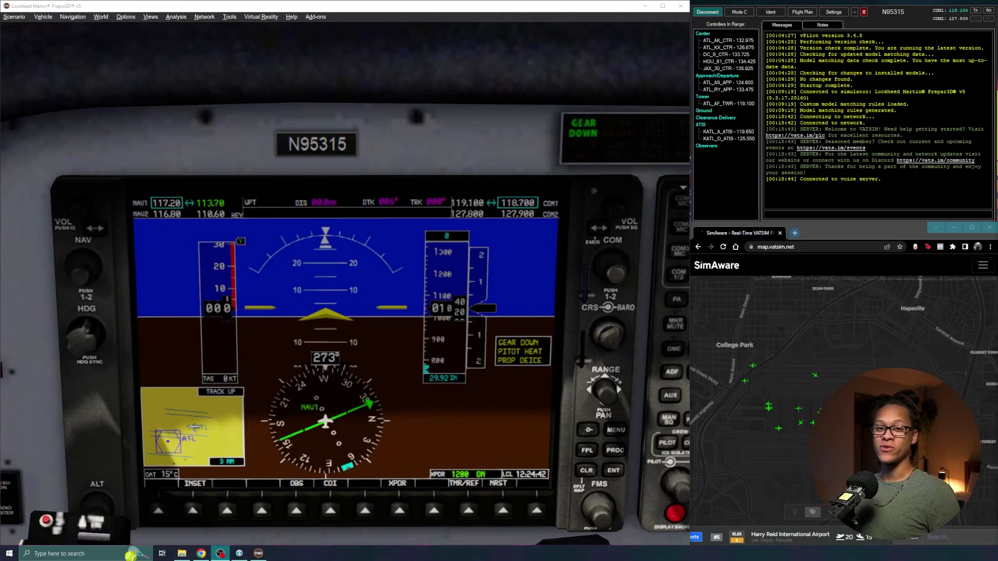
pyautogui.click(953, 536)
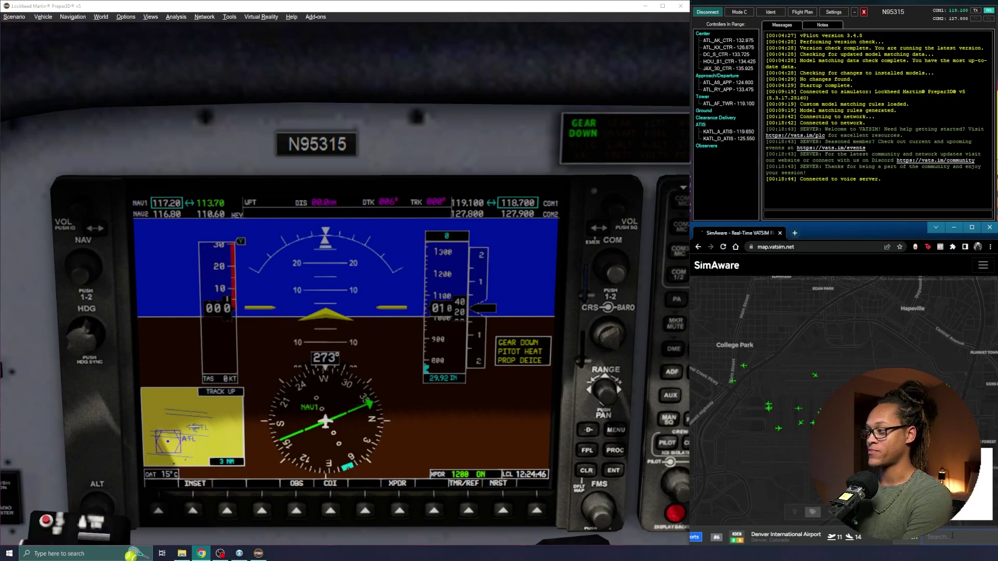
# - Enter 'N95' in the SimAware search to look up aircraft N95315
pyautogui.write('N')
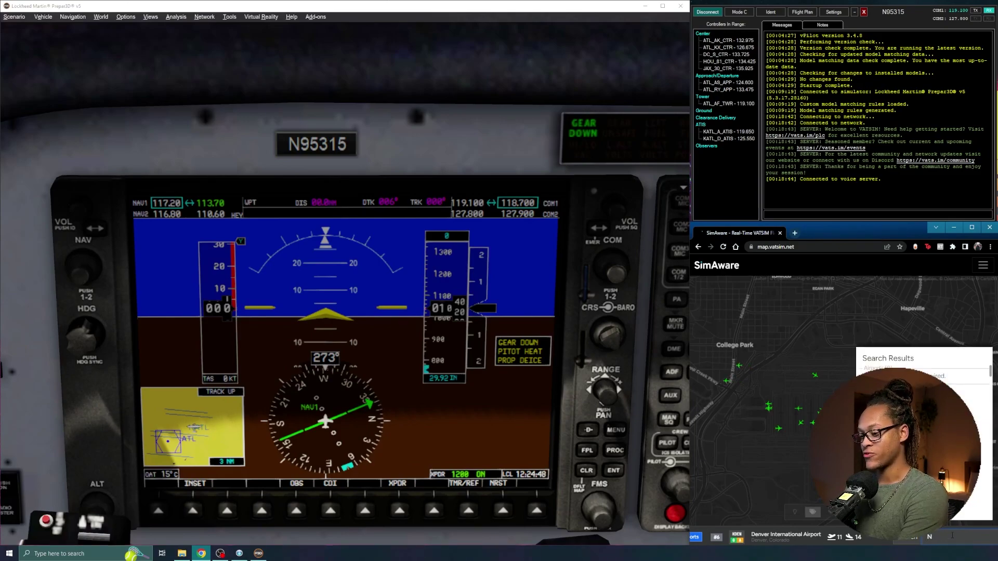
pyautogui.write('95315')
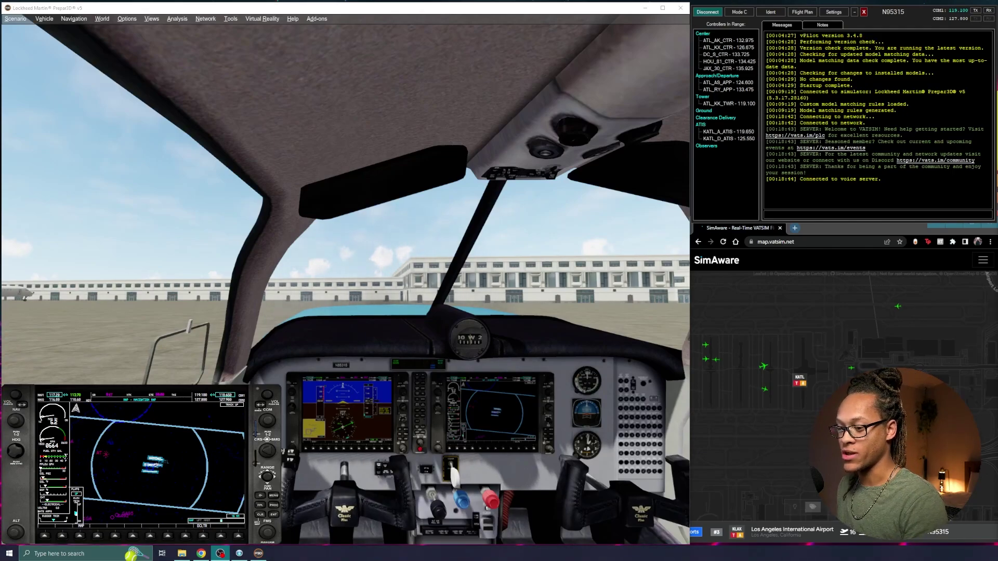
pyautogui.hotkey('alt', 'Tab')
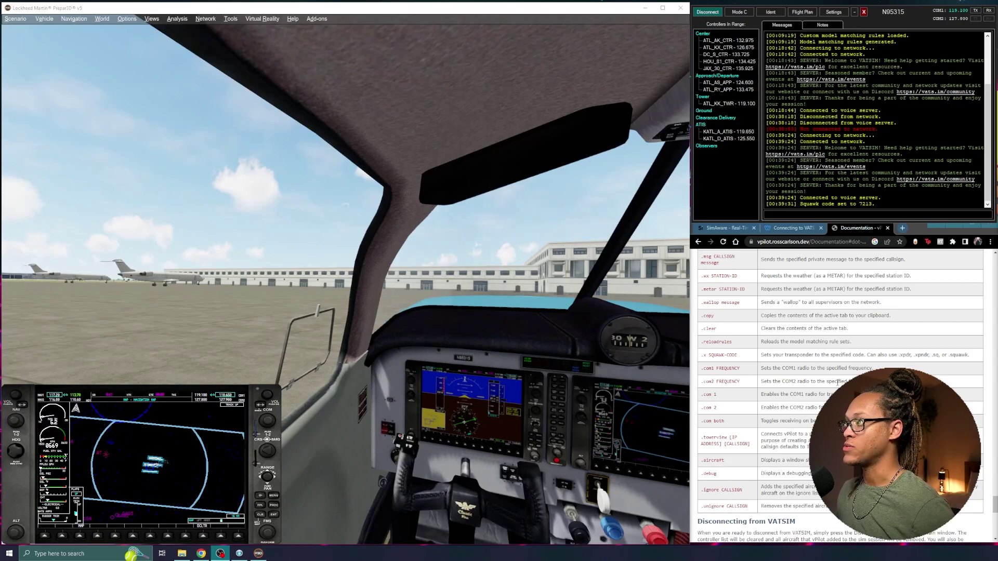
# - Scroll through vPilot's Dot Commands documentation covering squawk and radio settings
pyautogui.scroll(10, 837, 382)
pyautogui.scroll(-5, 837, 382)
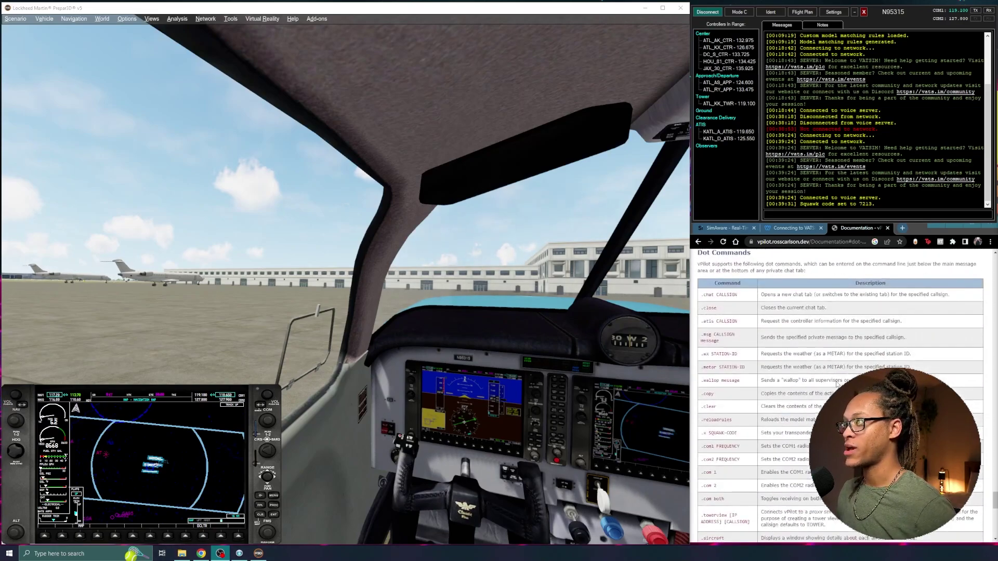
pyautogui.scroll(-3, 837, 381)
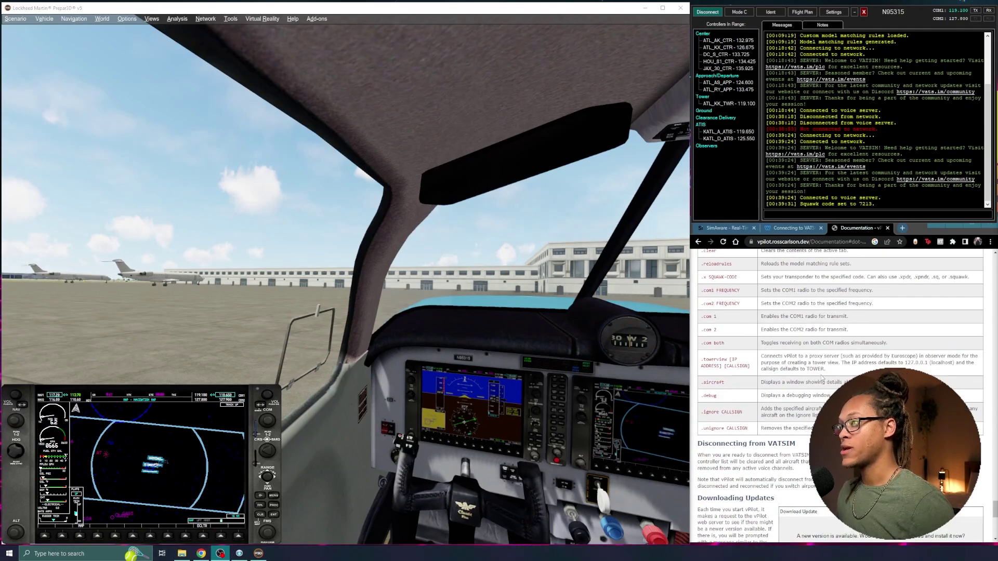